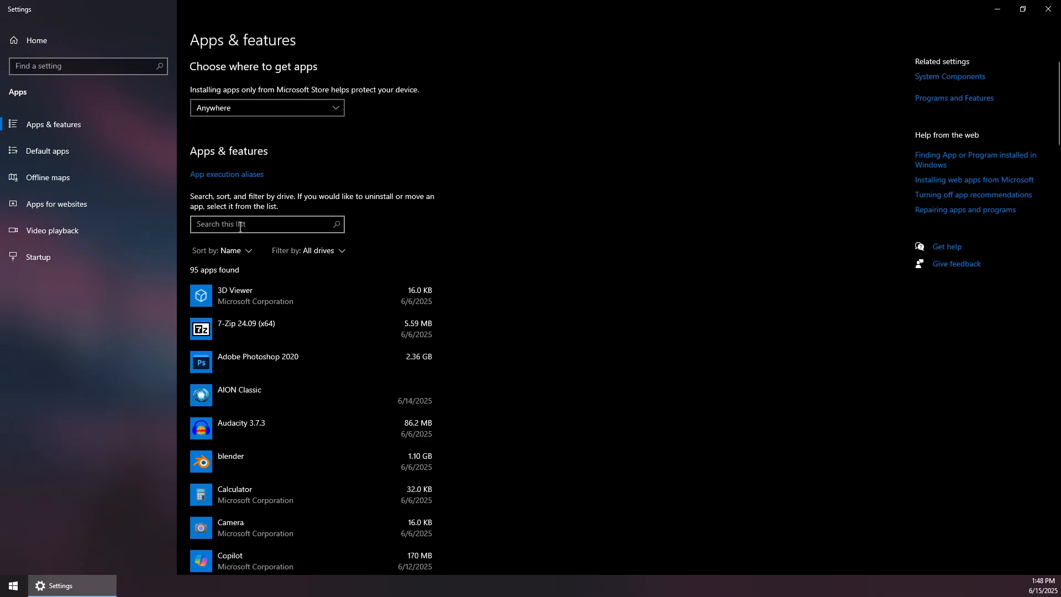
Turn off the Background apps permission in Calculator's advanced options and return to the installed apps list
click(243, 226)
scroll(362, 265, down, 5)
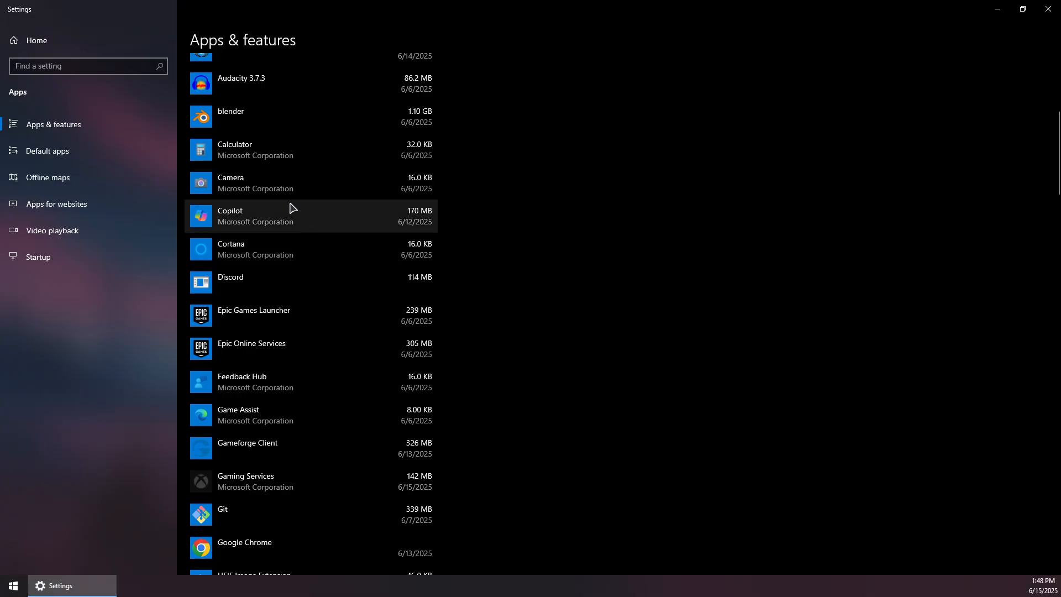
click(258, 150)
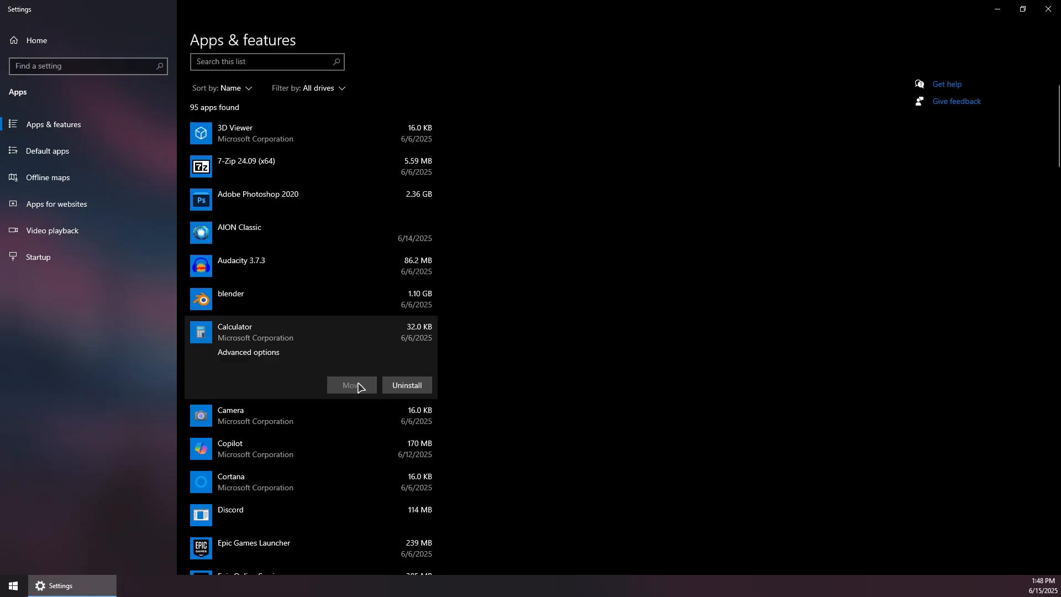
click(251, 358)
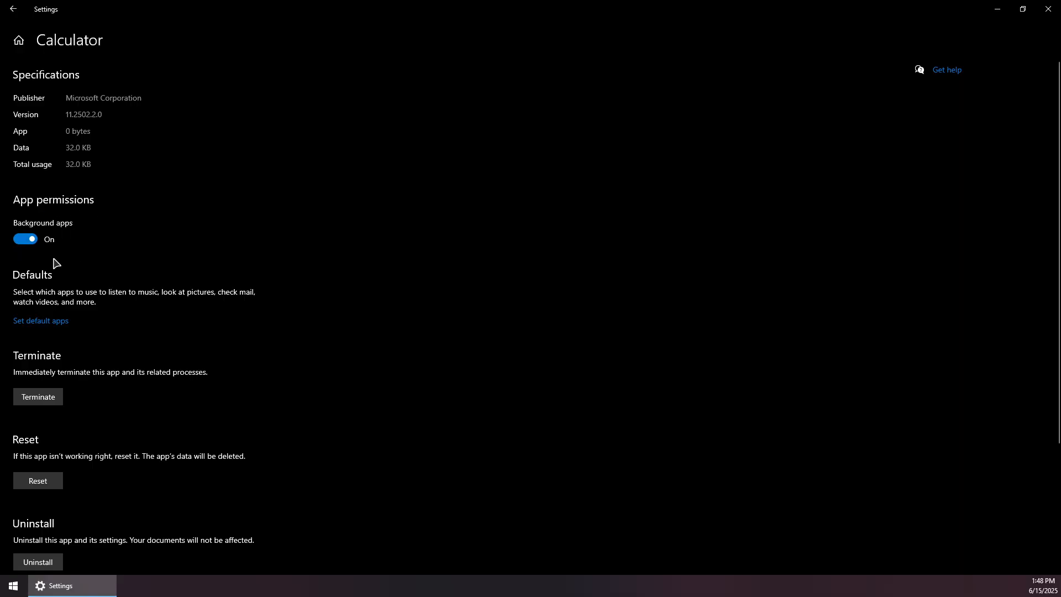
click(29, 243)
click(17, 13)
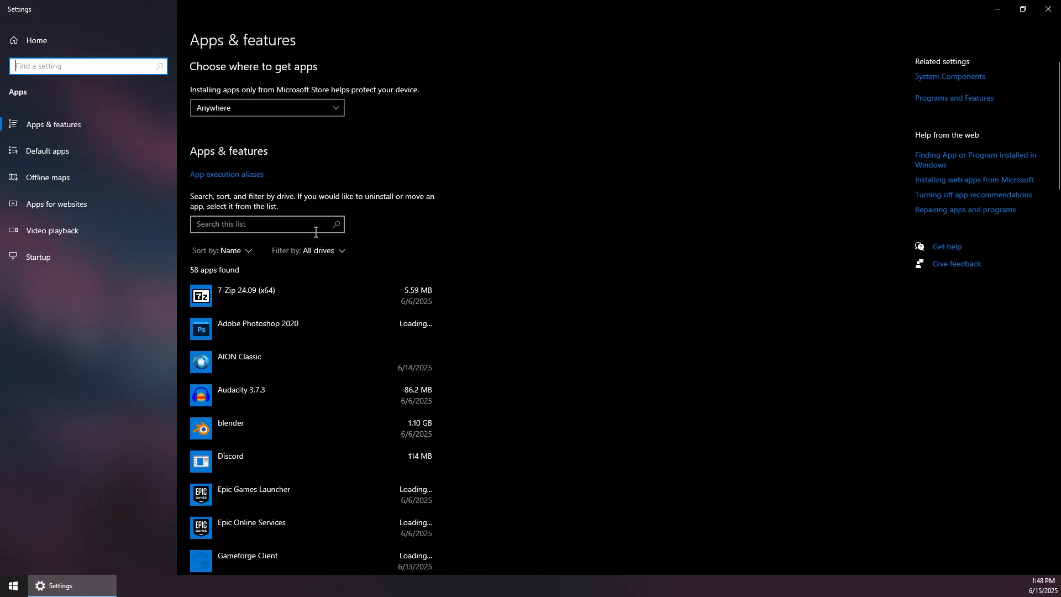
scroll(331, 238, down, 3)
click(293, 264)
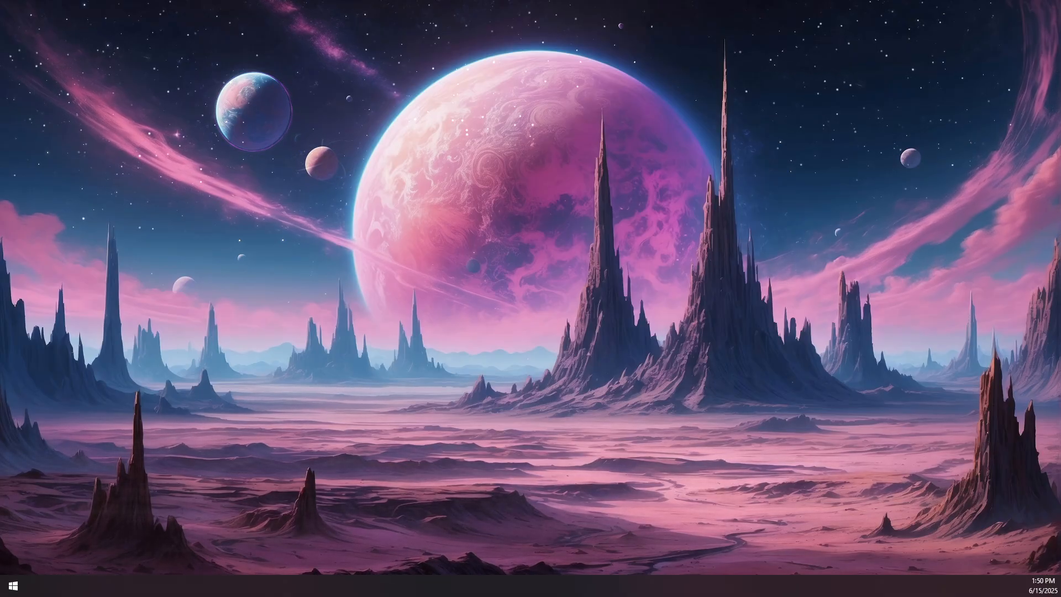
Open the Background apps page in the Privacy section of Windows Settings
right_click(17, 586)
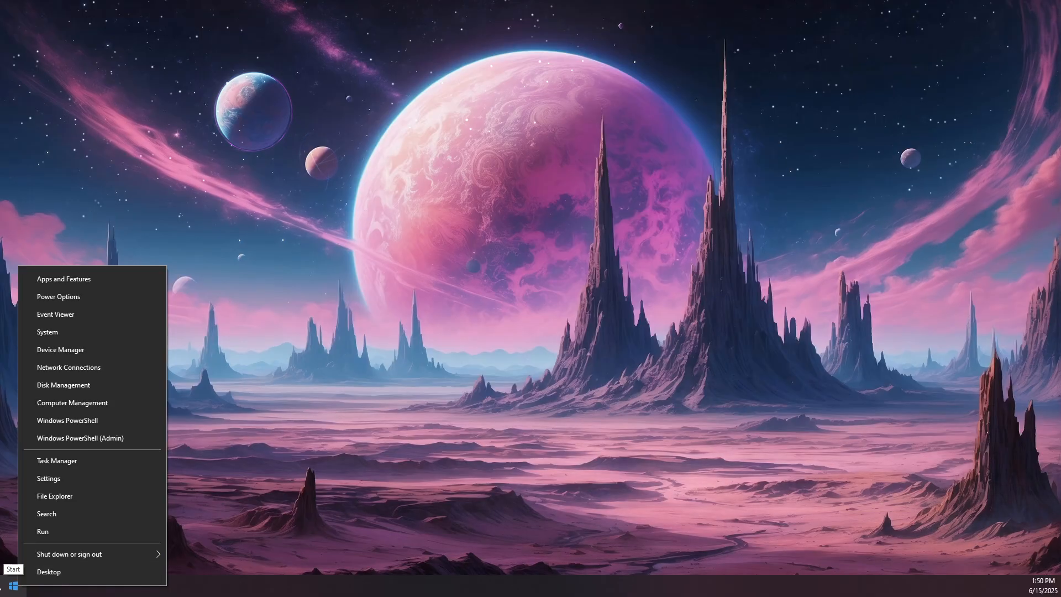
click(48, 478)
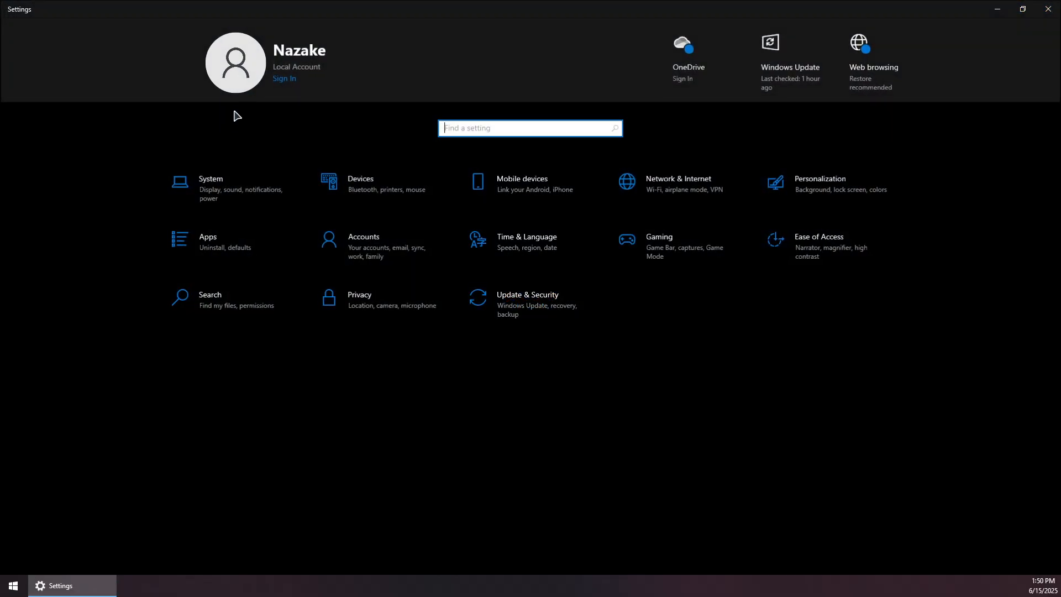
click(379, 308)
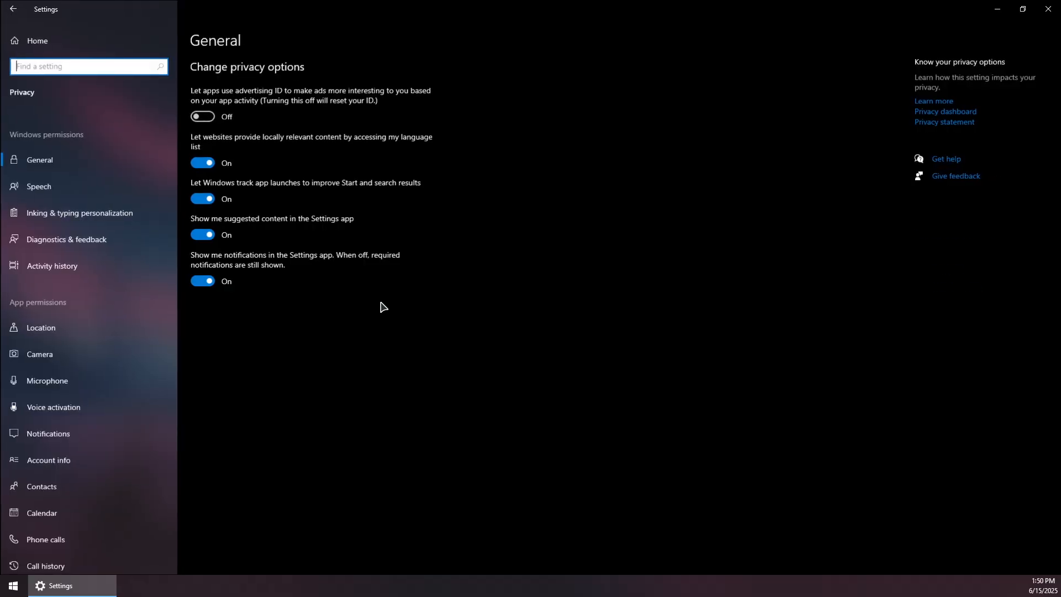
scroll(131, 249, down, 5)
scroll(131, 248, down, 2)
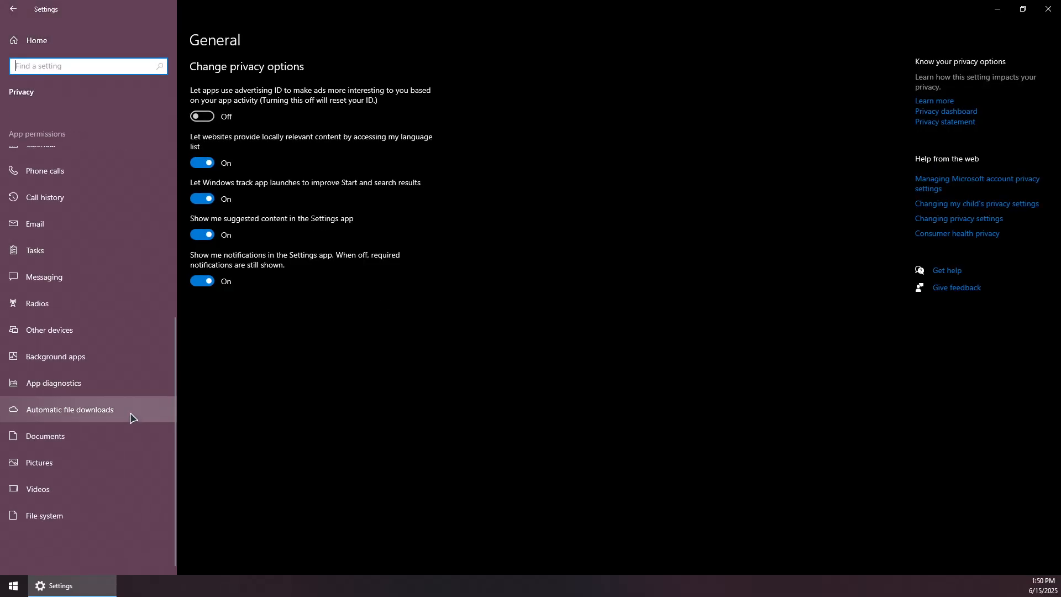
click(62, 360)
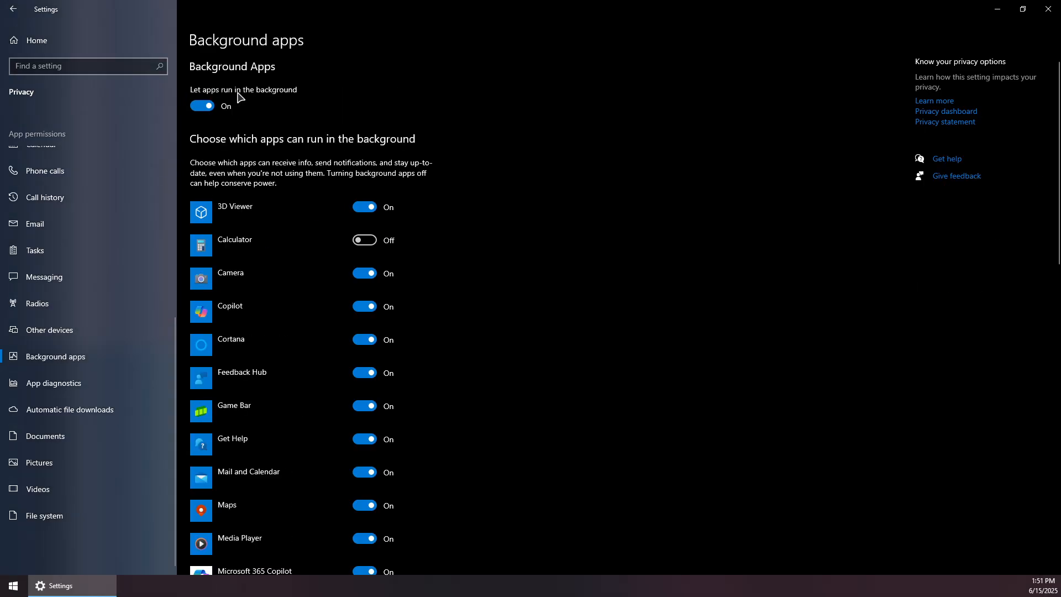
Turn off "Let apps run in the background" for all apps and close Settings
click(204, 106)
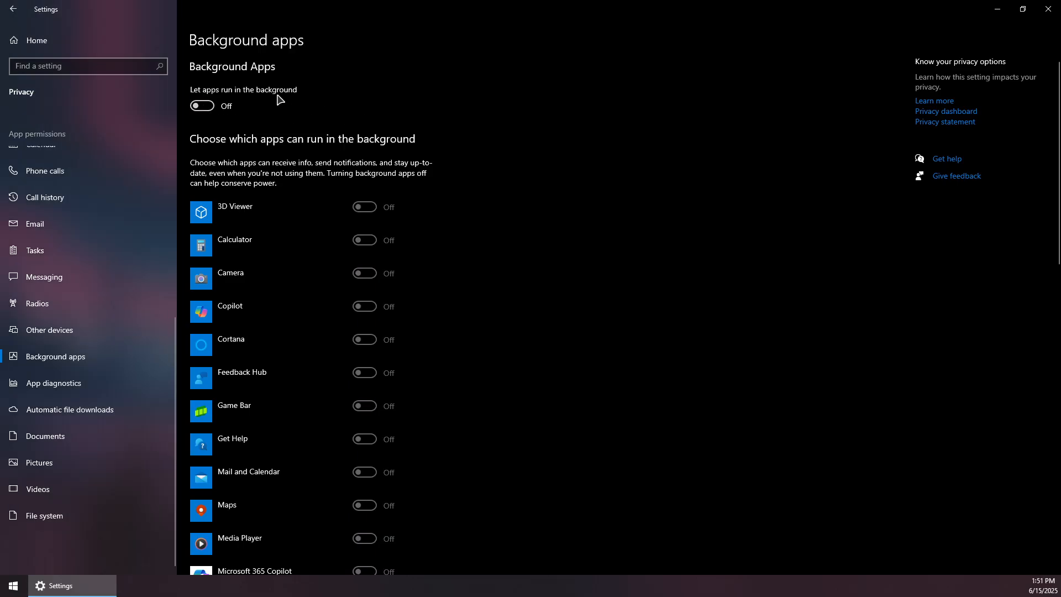
click(202, 106)
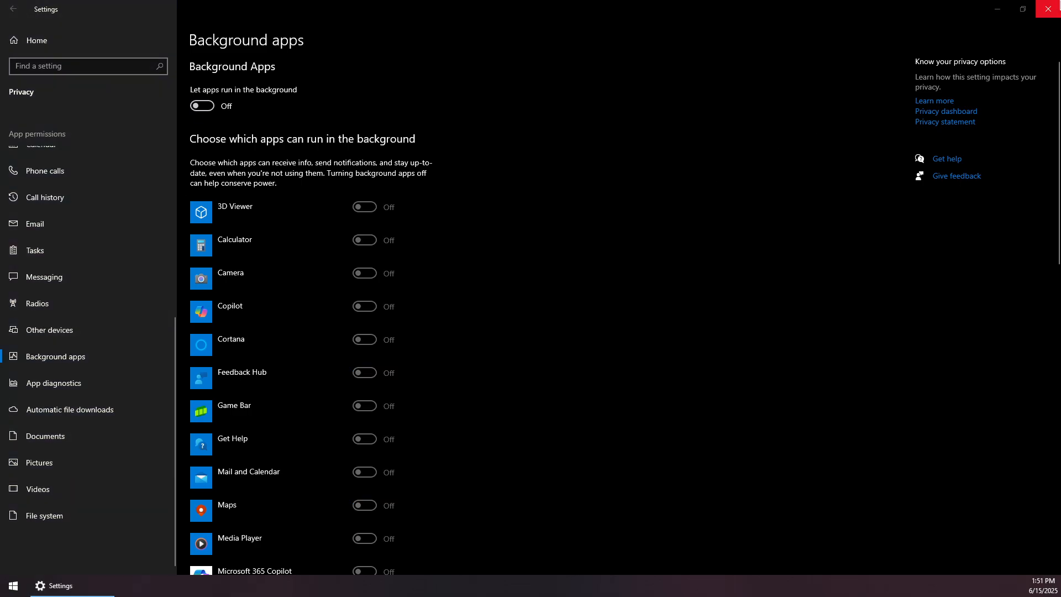
click(1048, 9)
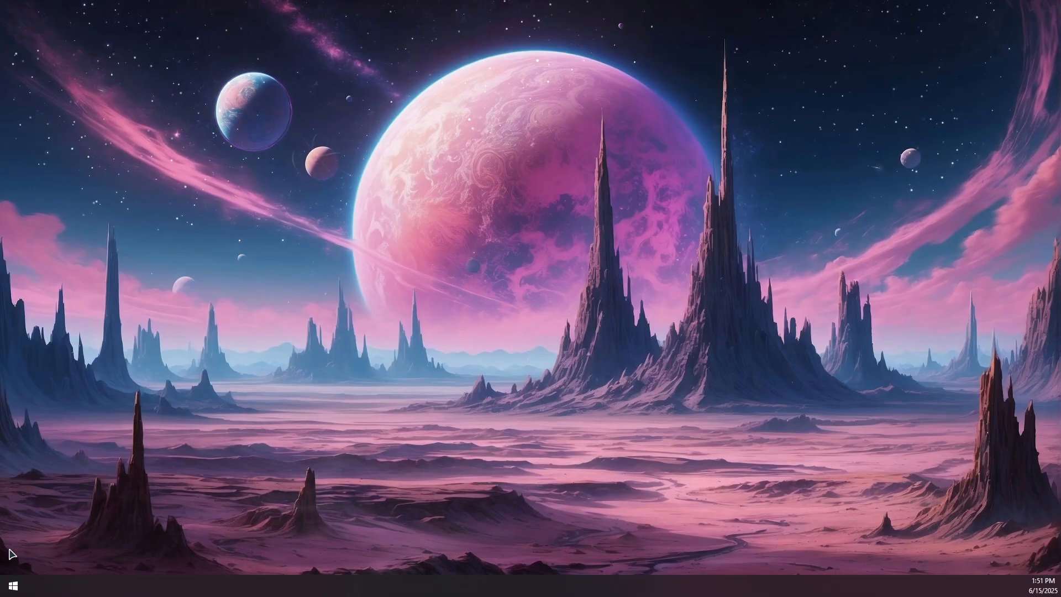
Launch the Registry Editor by running regedit from the Run dialog
right_click(17, 585)
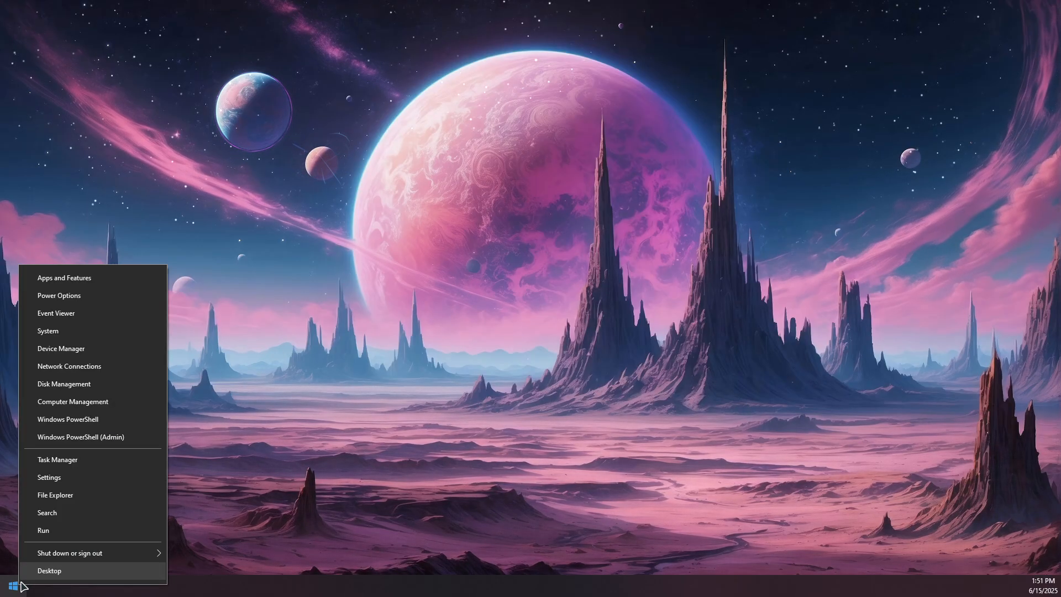
click(44, 534)
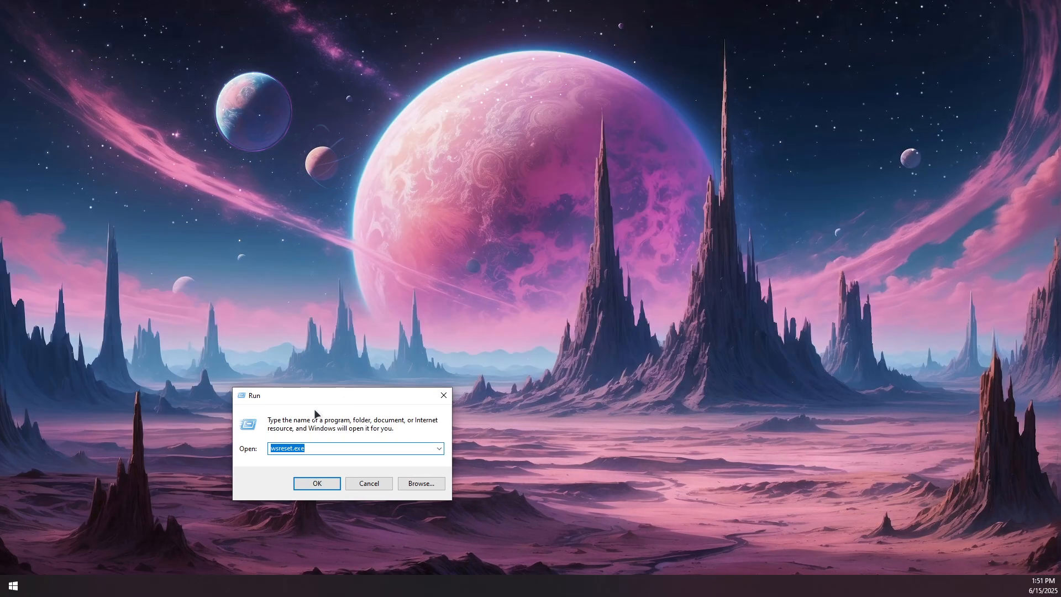
text(regie)
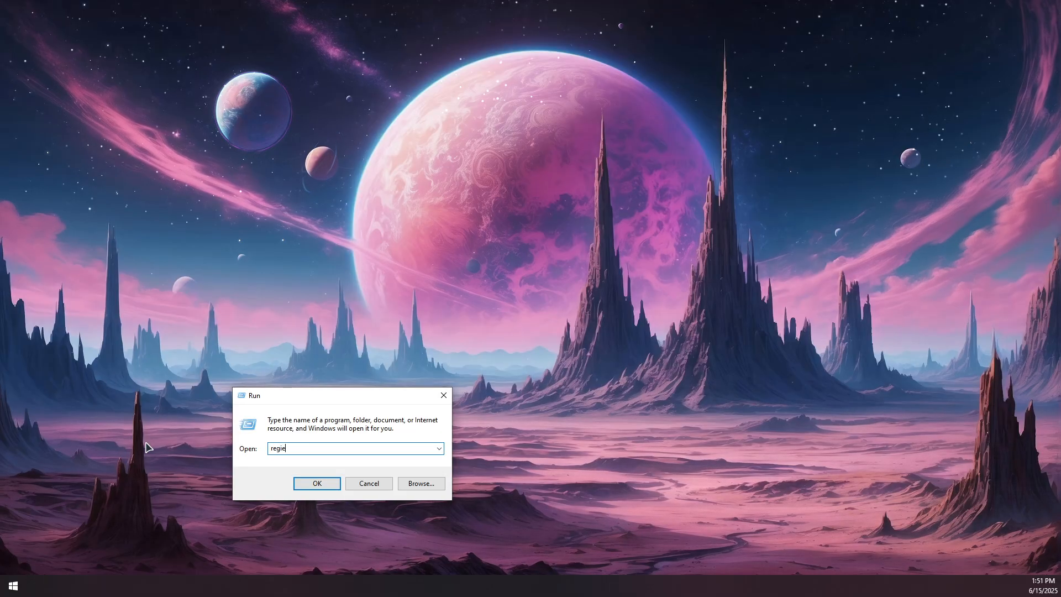
text(dit)
key(Return)
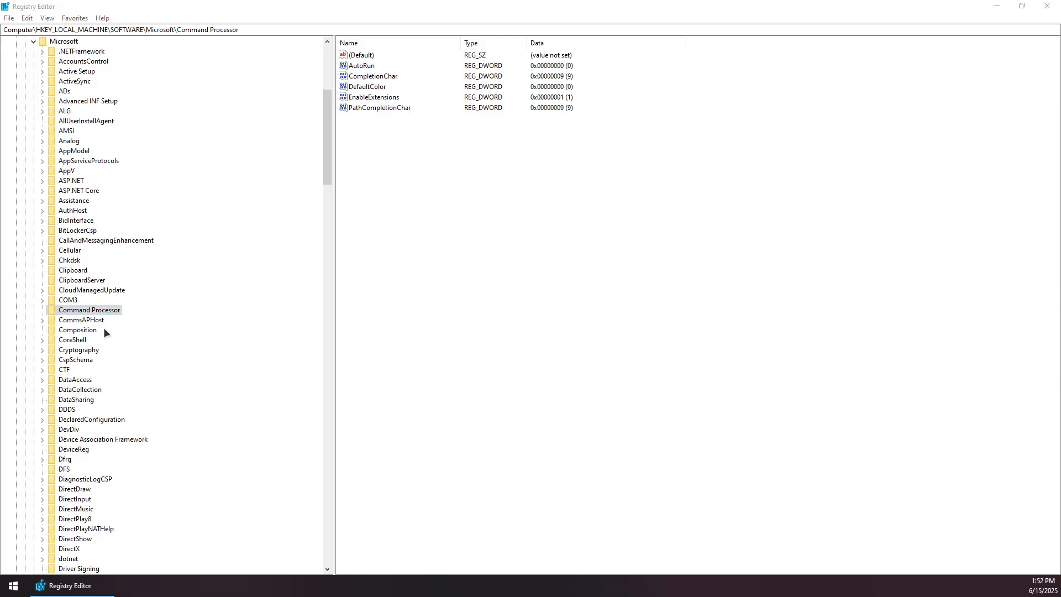
Collapse the Microsoft key under HKEY_LOCAL_MACHINE\SOFTWARE and select the Policies key
drag(327, 137, 328, 94)
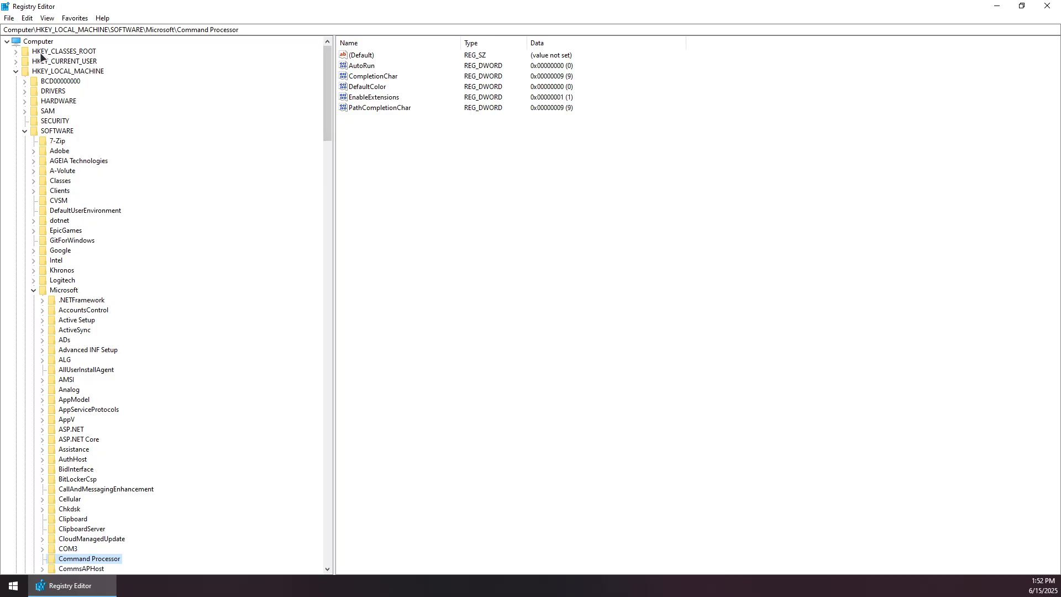
click(86, 72)
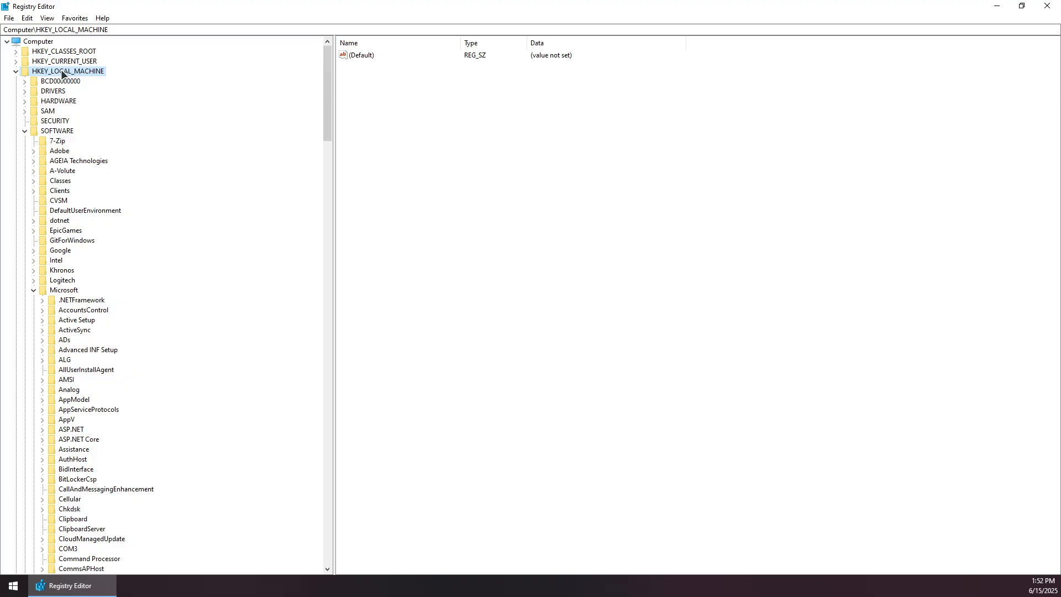
click(61, 135)
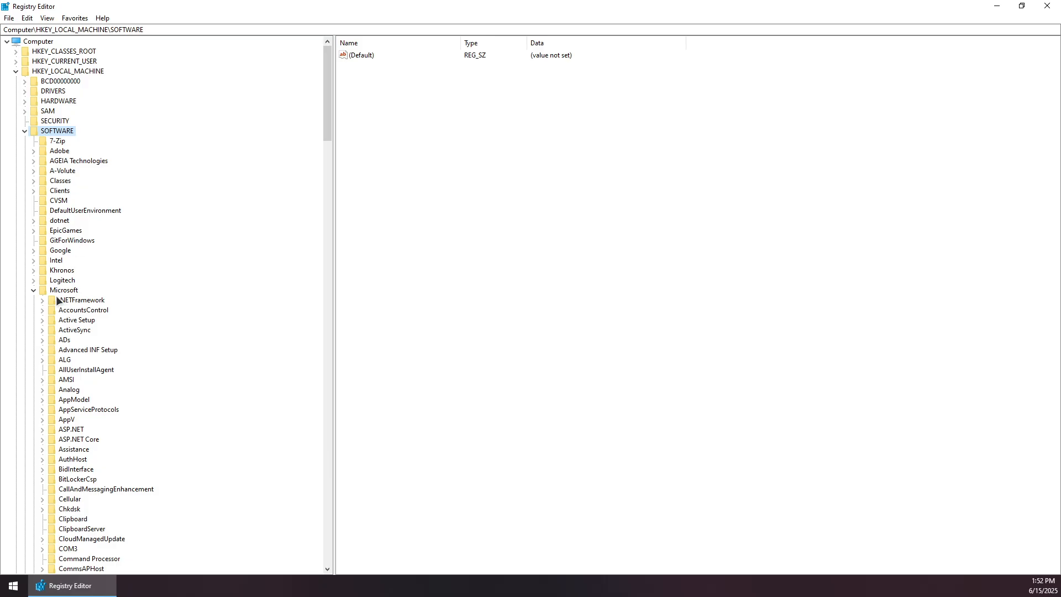
click(31, 290)
click(67, 240)
click(68, 401)
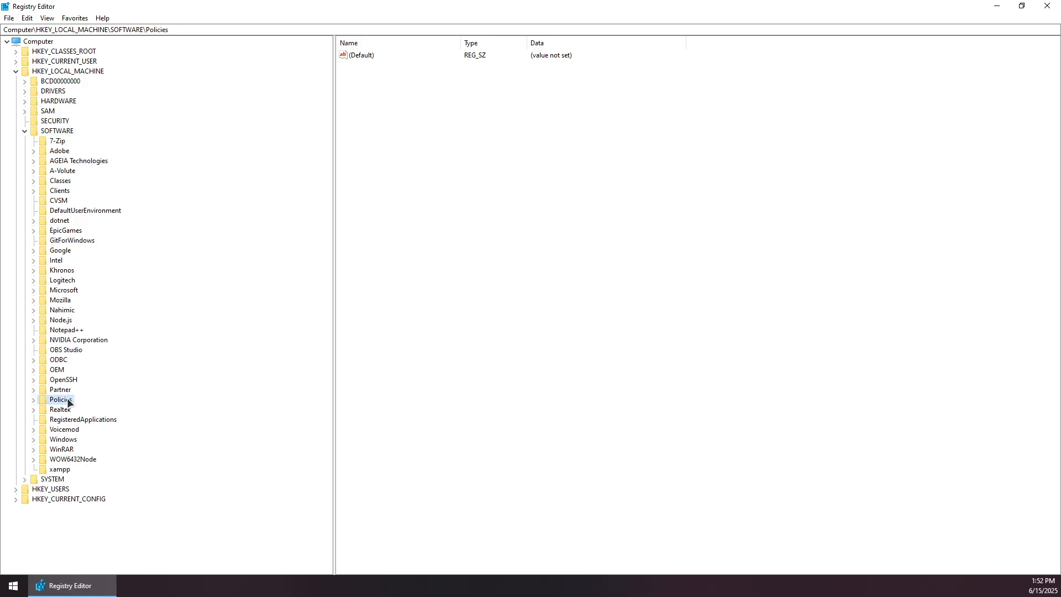
Expand the Policies key down to Microsoft\Windows and show the Windows key's subkeys
click(34, 400)
click(42, 410)
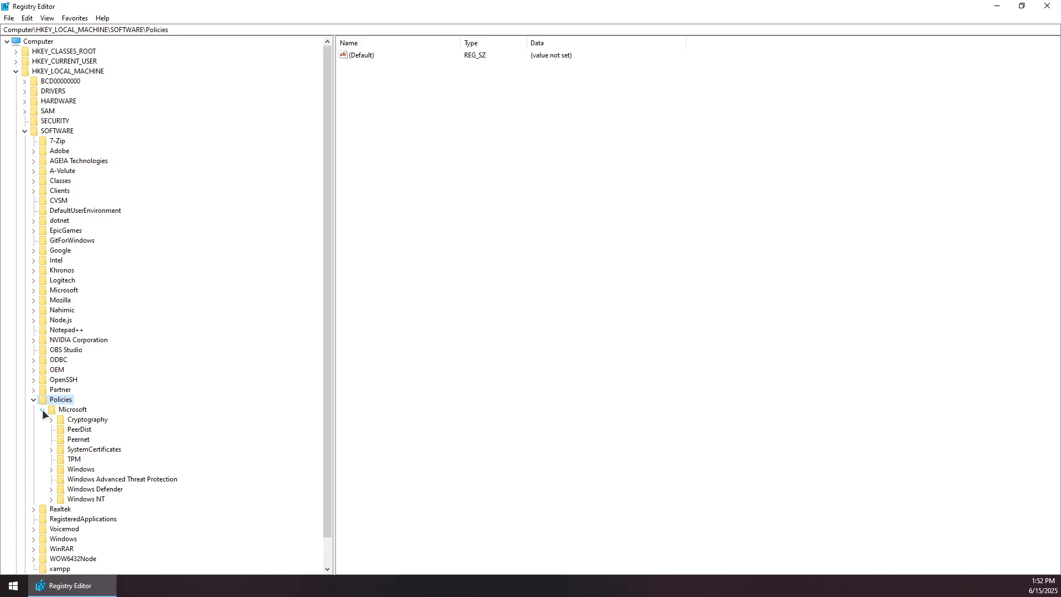
scroll(78, 420, down, 1)
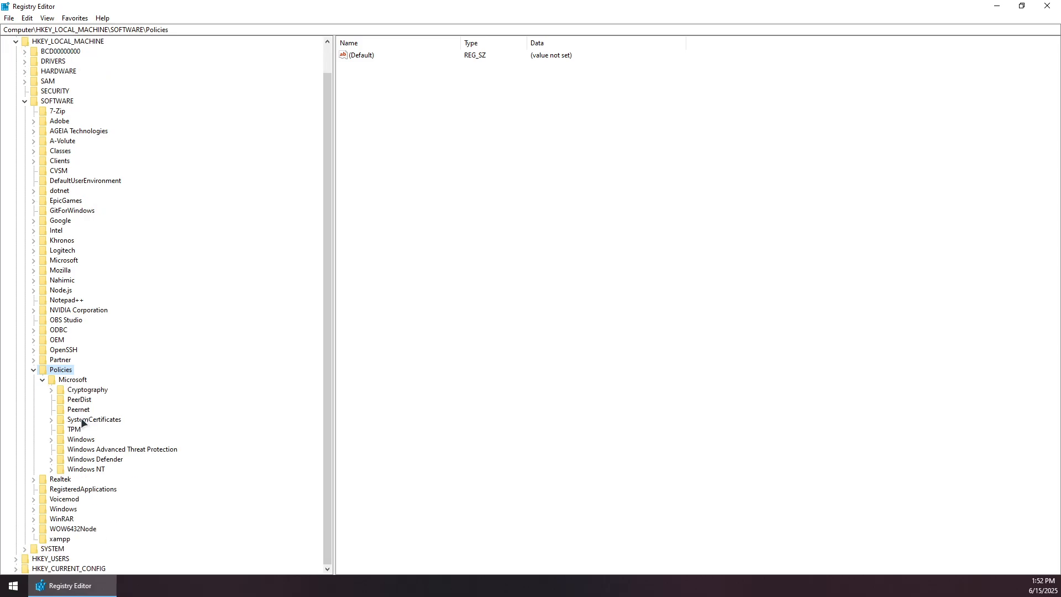
click(52, 439)
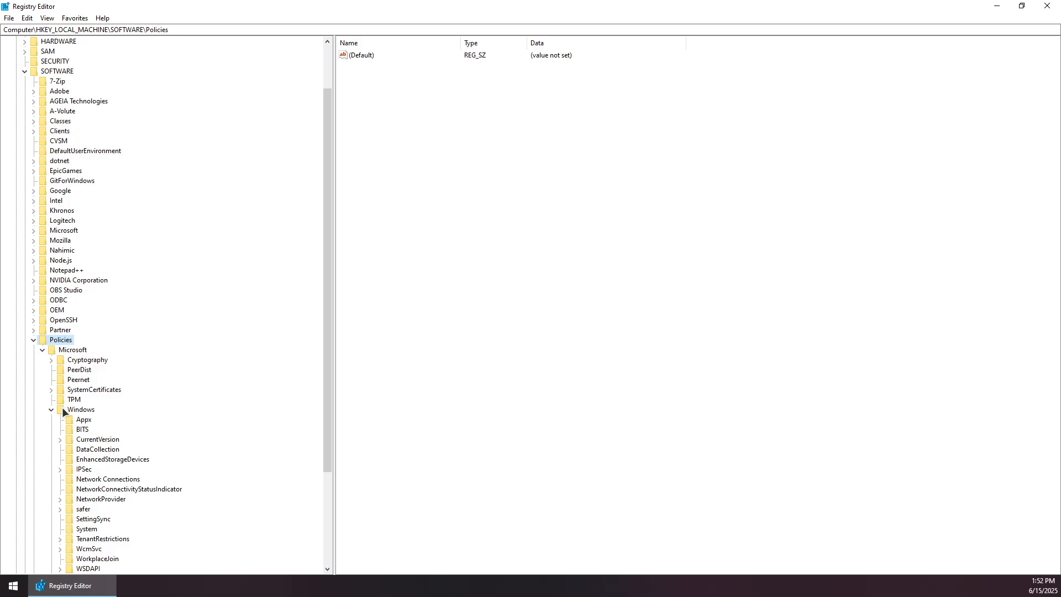
scroll(88, 403, down, 2)
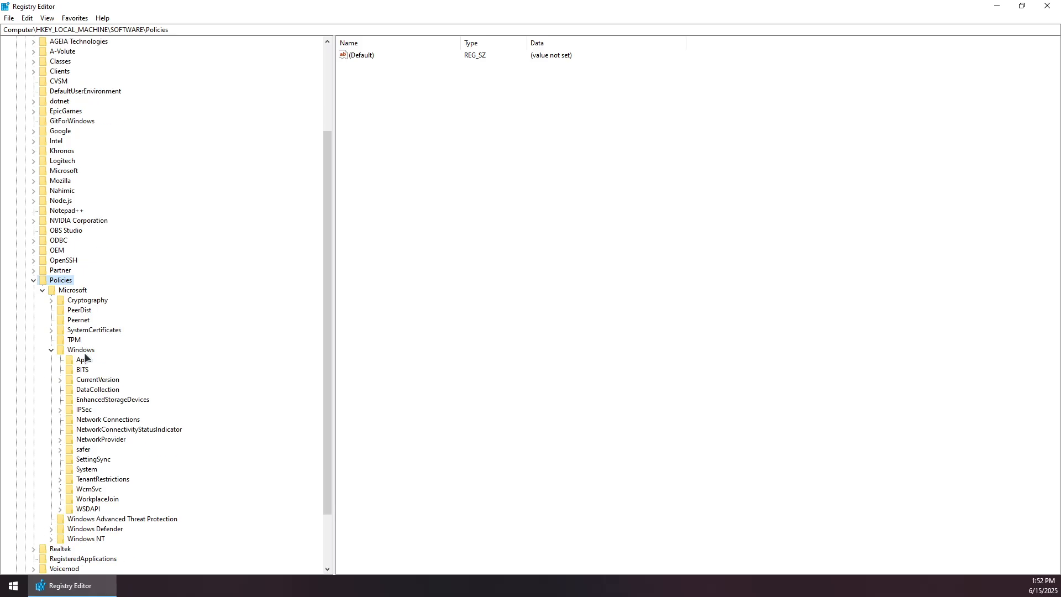
click(83, 351)
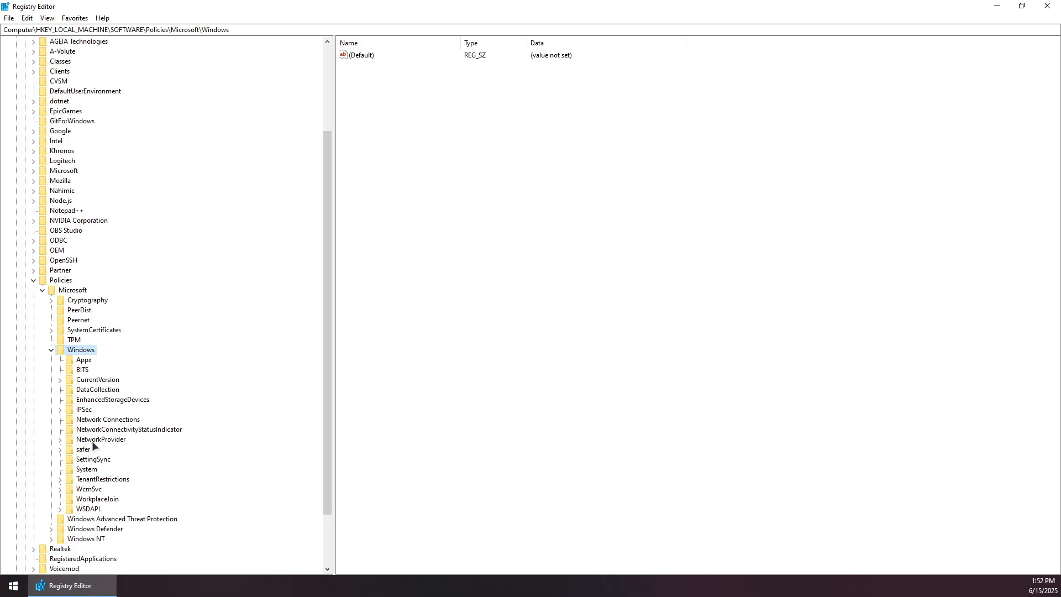
scroll(92, 445, down, 3)
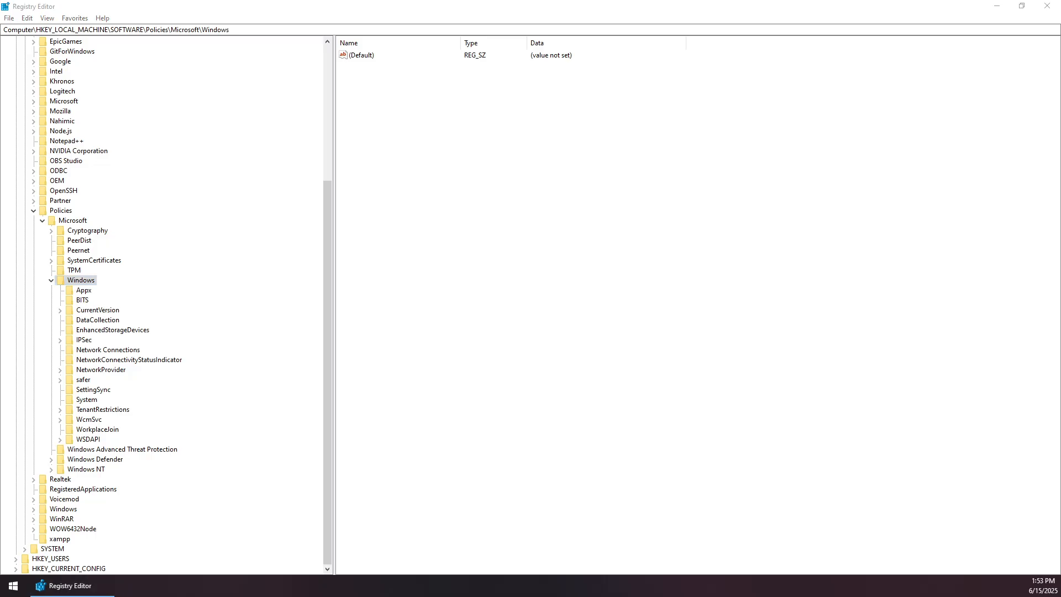
click(86, 291)
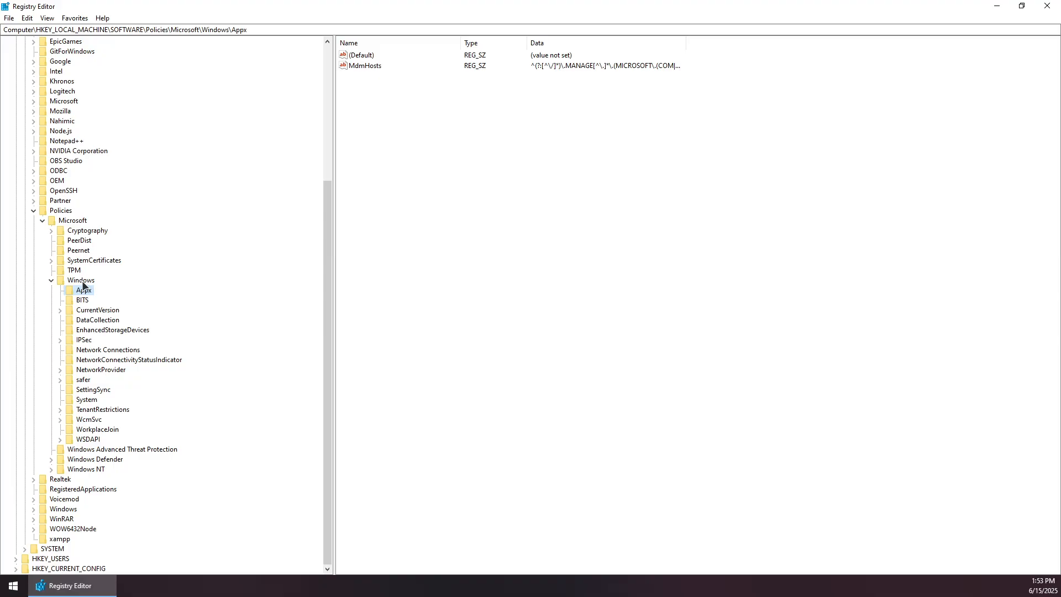
Create a new key named AppPrivacy under Policies\Microsoft\Windows
click(88, 281)
right_click(86, 280)
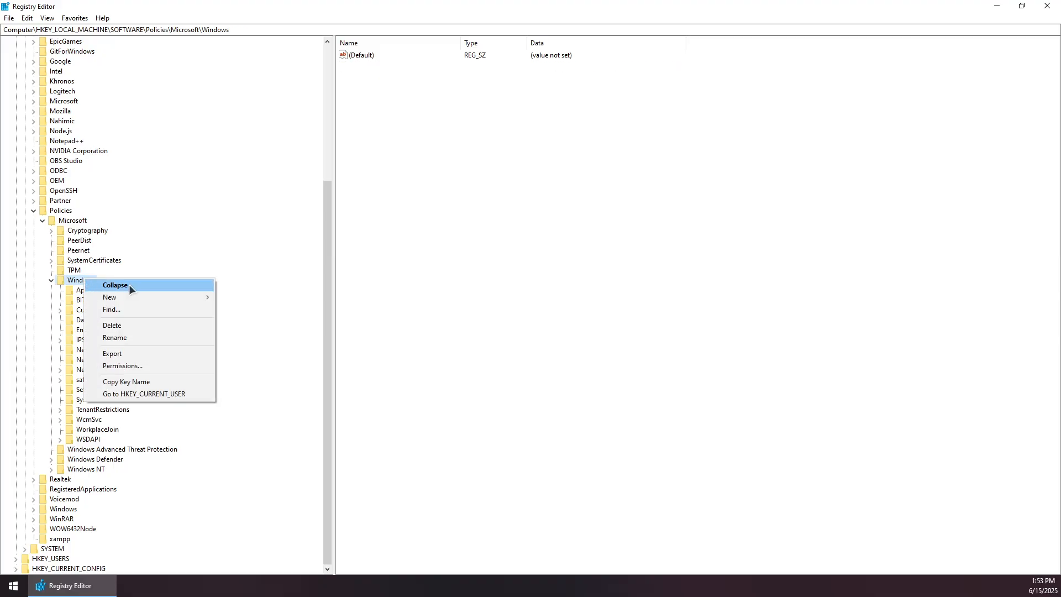
mouse_move(121, 299)
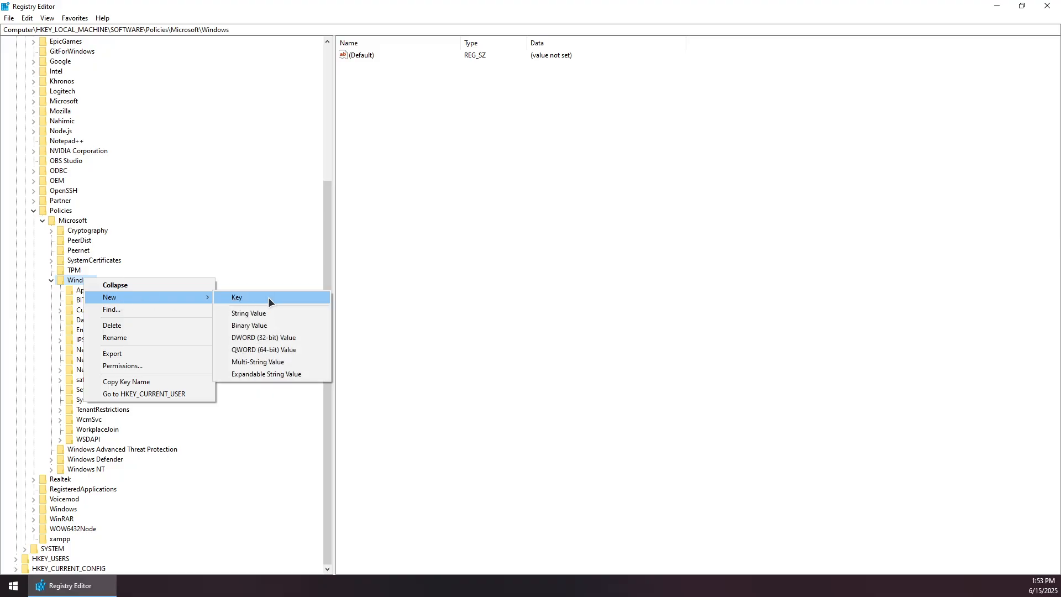
click(268, 297)
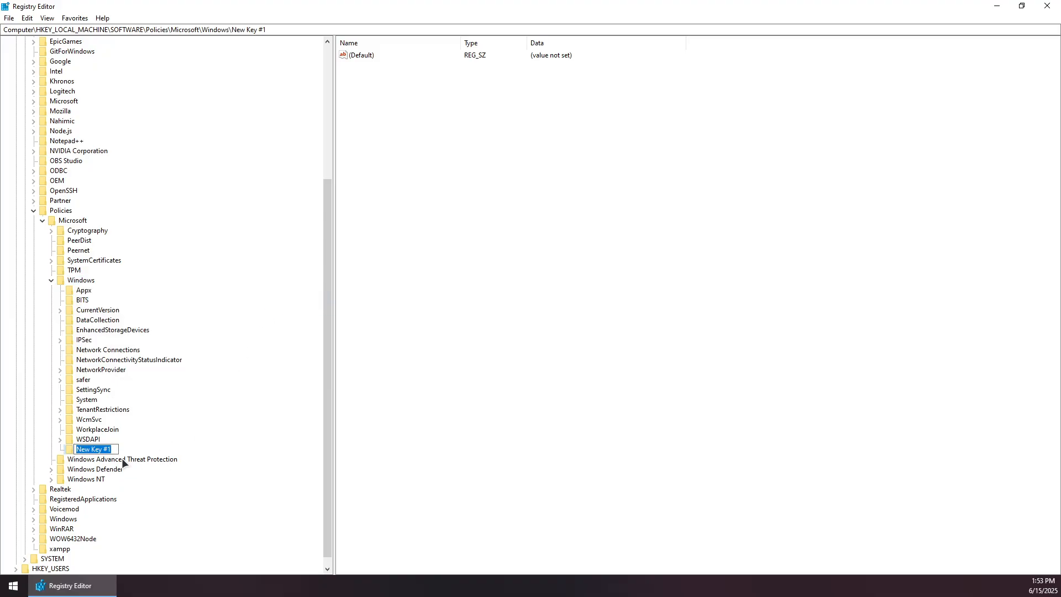
text(AppPrivacy)
key(Return)
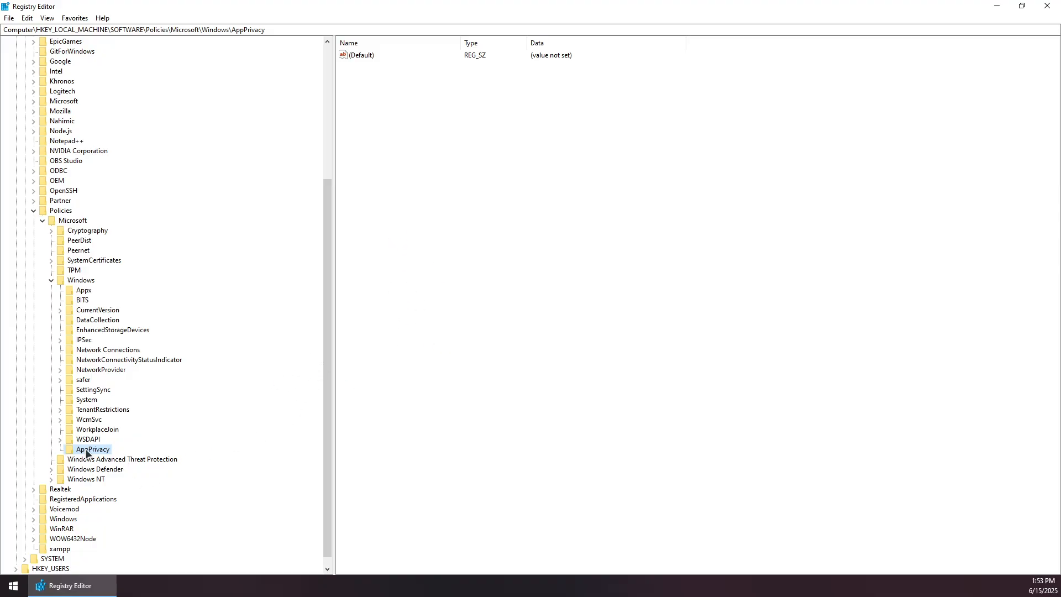
Create a new DWORD (32-bit) value named LetAppsRunInBackground in the AppPrivacy key
right_click(441, 236)
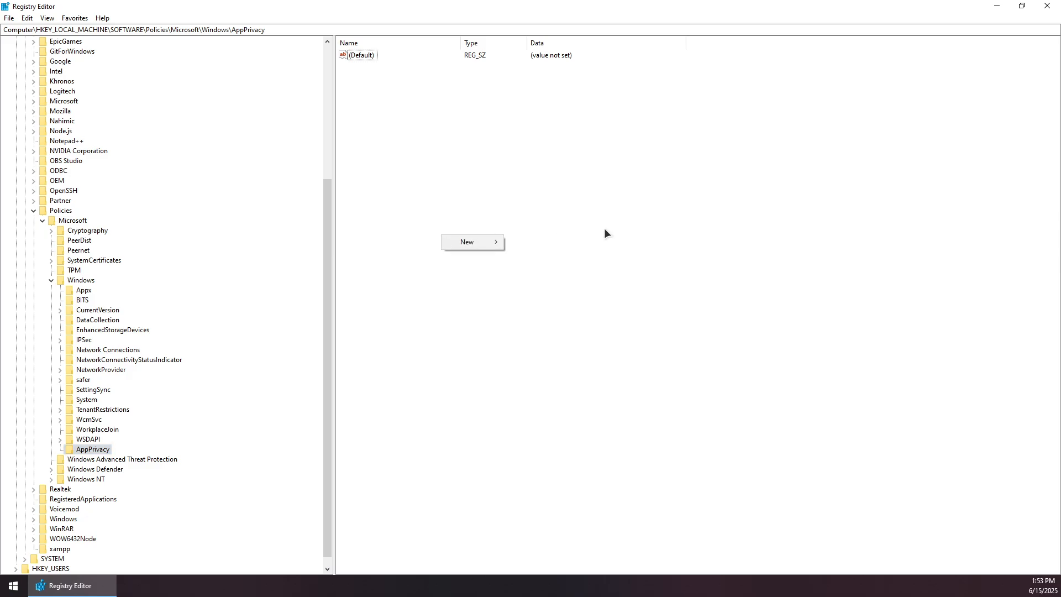
mouse_move(478, 243)
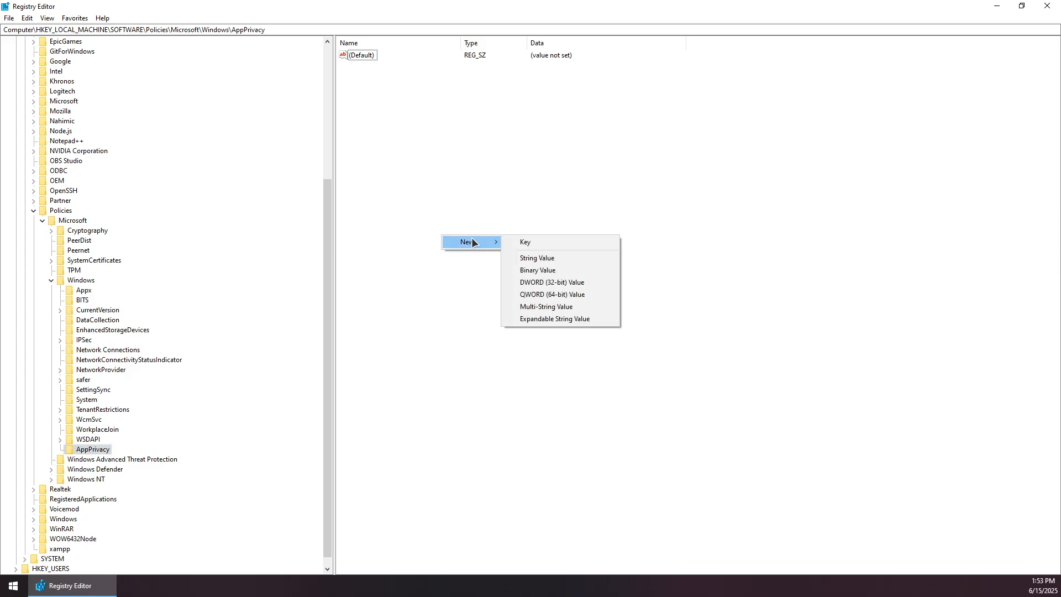
click(581, 284)
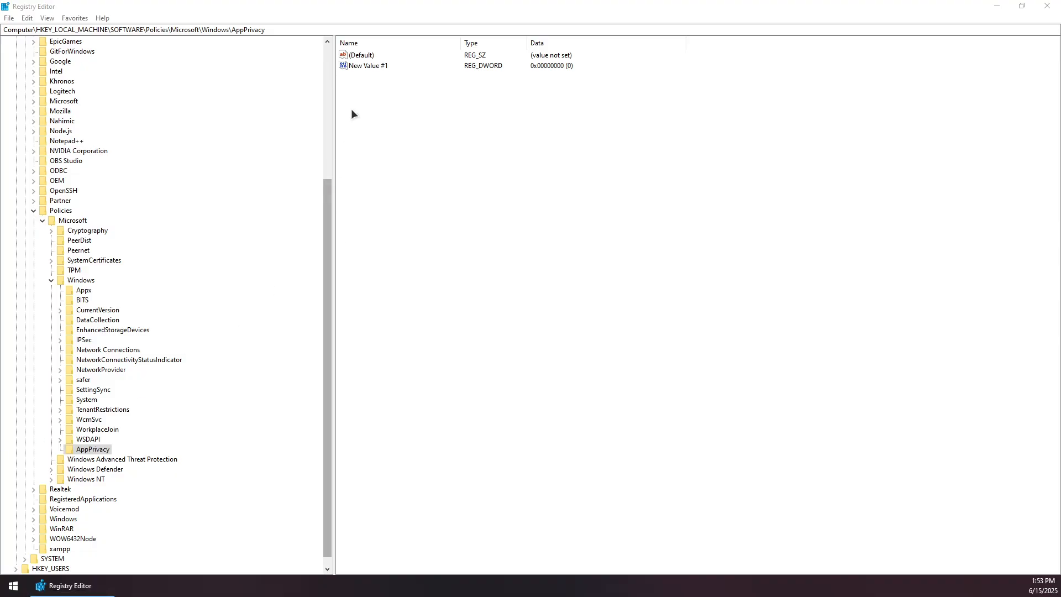
text(LetAppsRunInBackground)
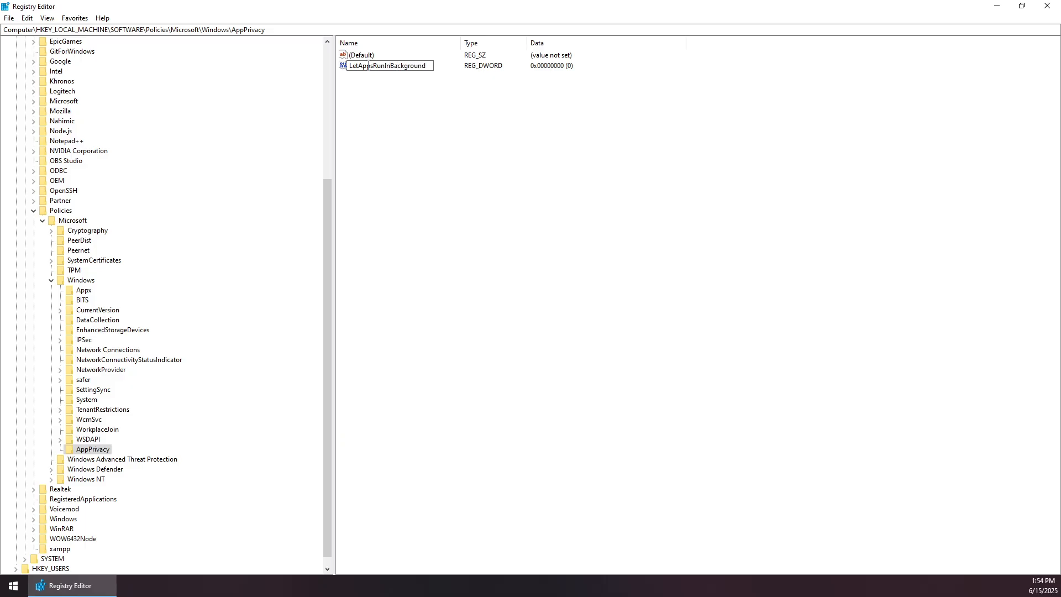
key(Return)
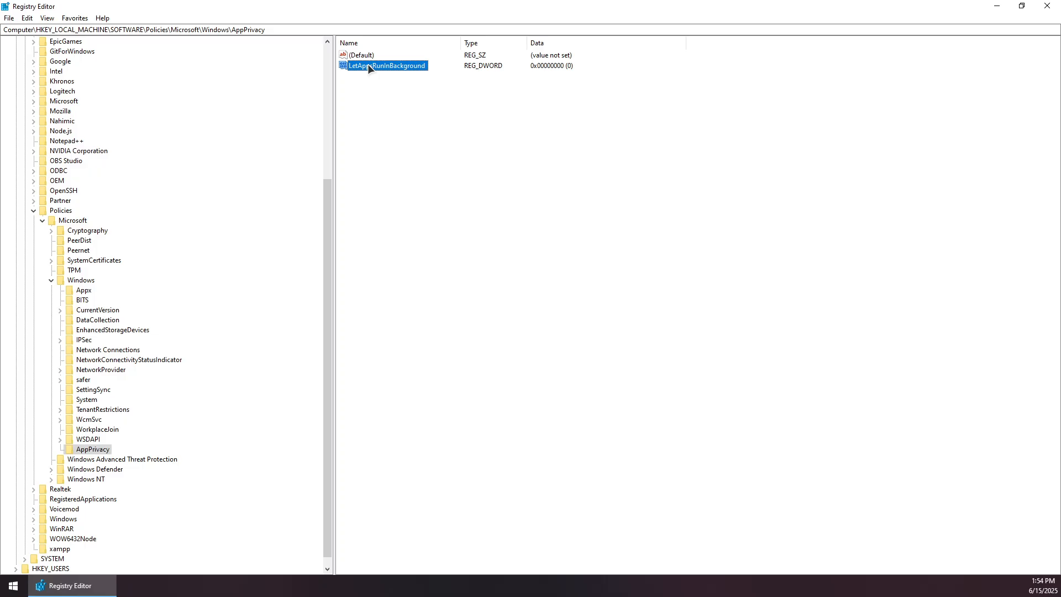
Accept value data 0 for the LetAppsRunInBackground DWORD and close the Registry Editor
double_click(395, 67)
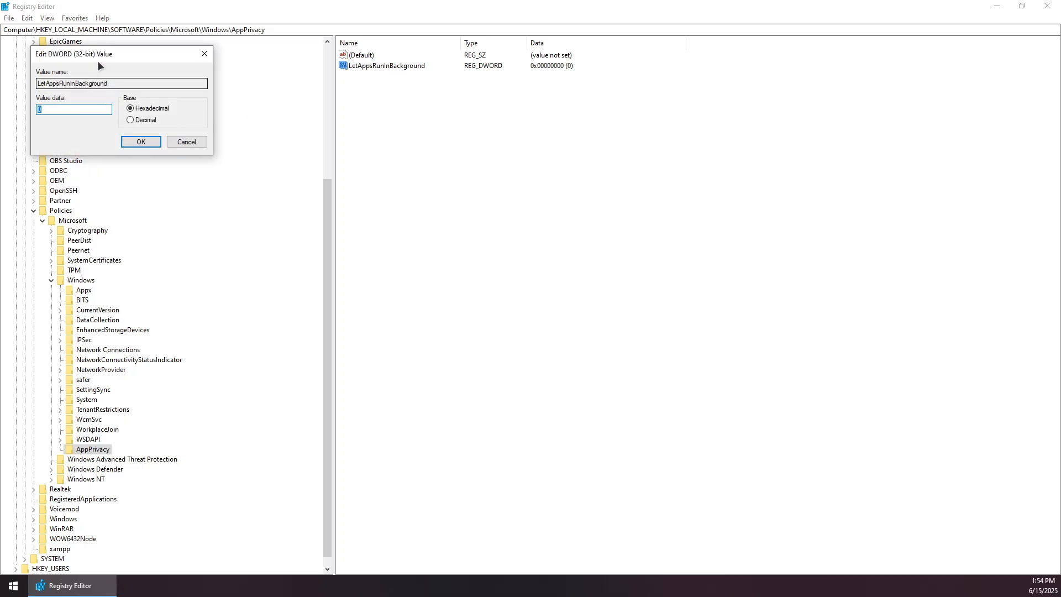
drag(97, 61, 474, 106)
drag(451, 157, 433, 160)
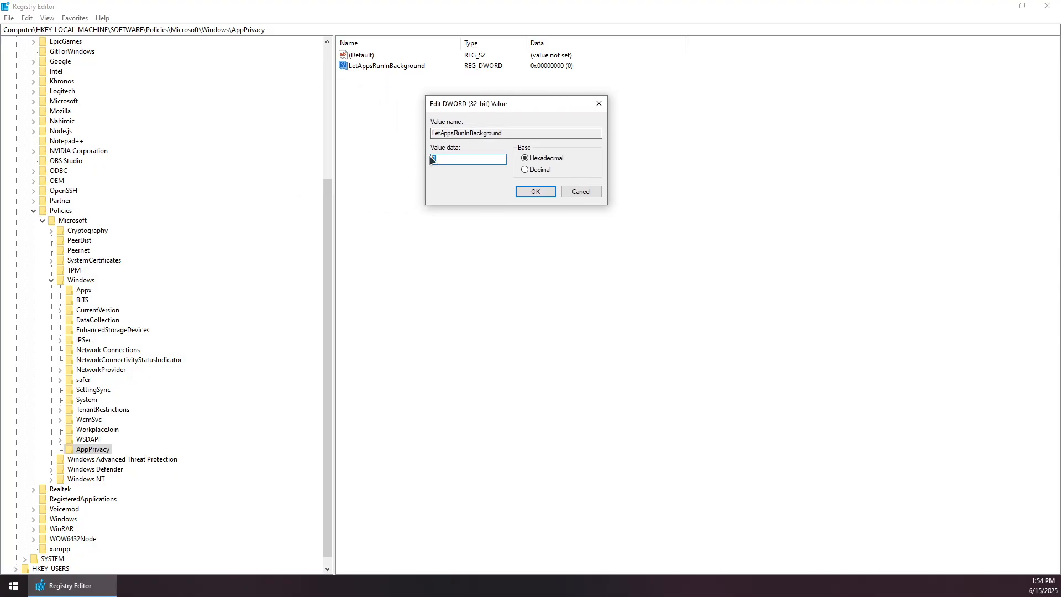
drag(448, 106, 415, 118)
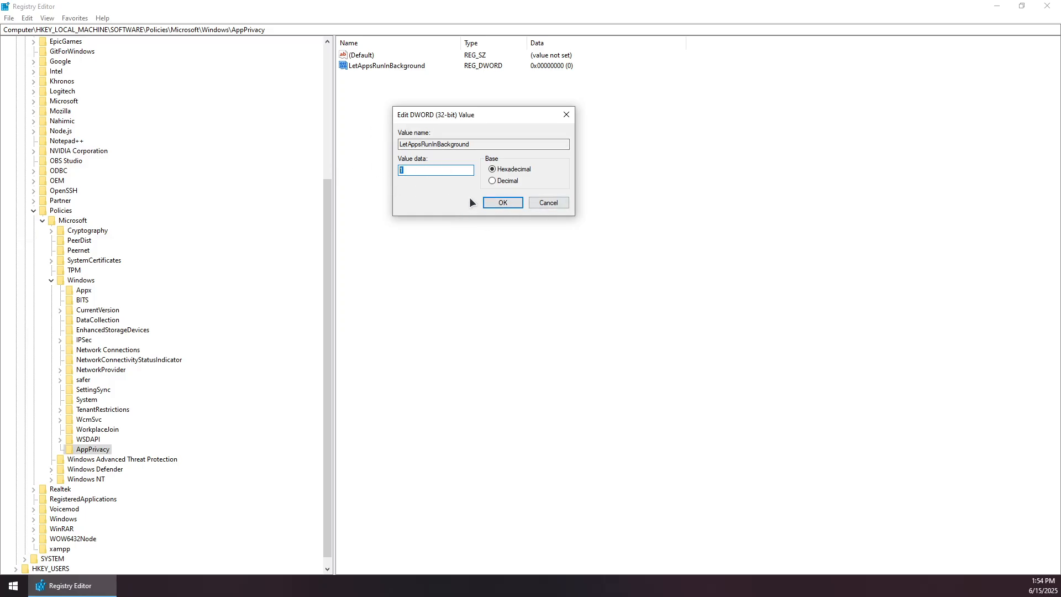
click(502, 203)
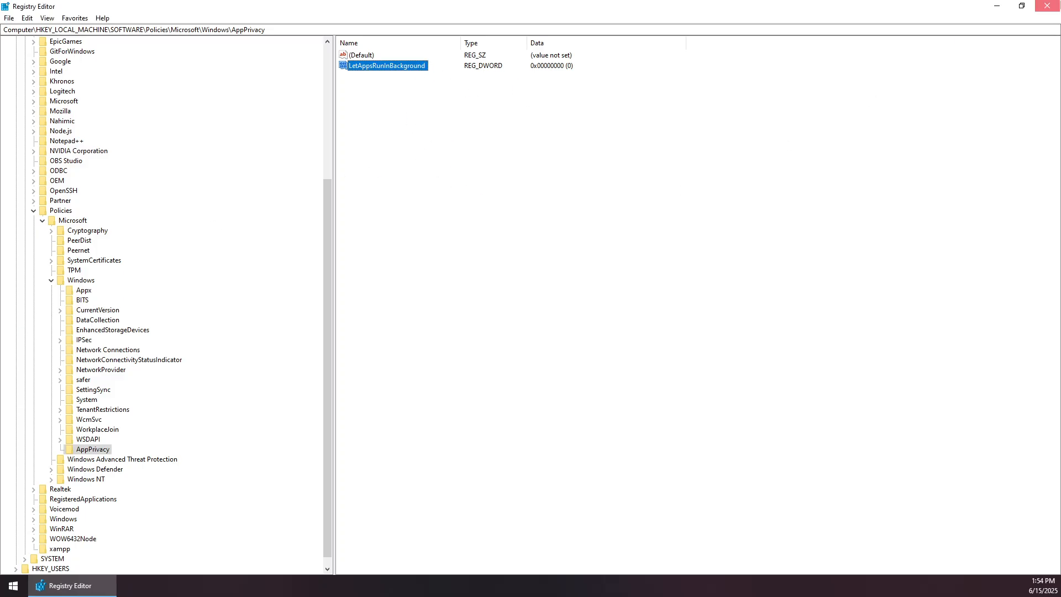
click(1047, 6)
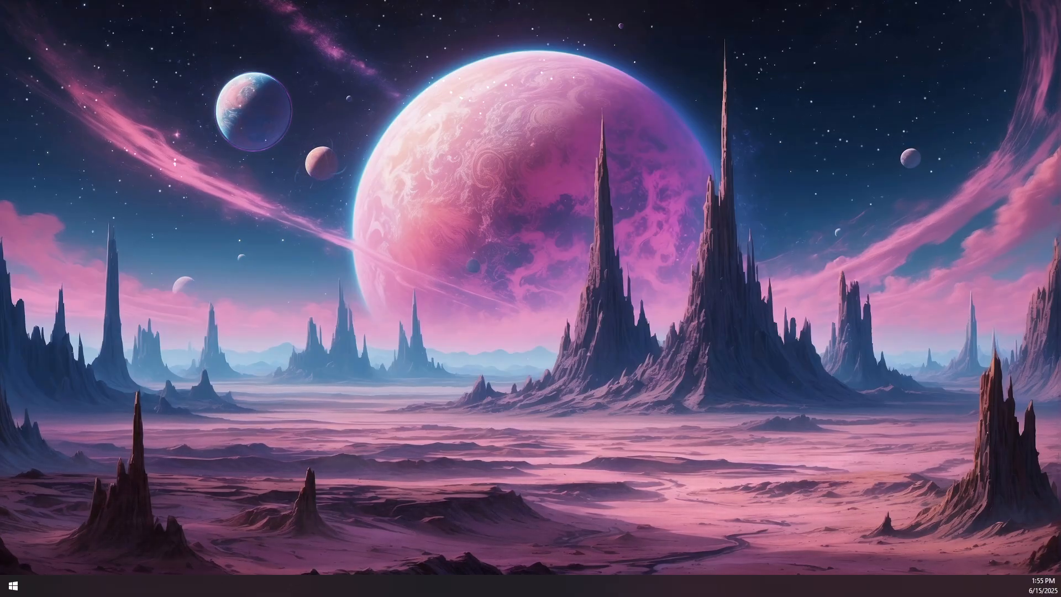
Set the value data of LetAppsRunInBackground to 2 with the hexadecimal base and close the Registry Editor
drag(0, 149, 452, 145)
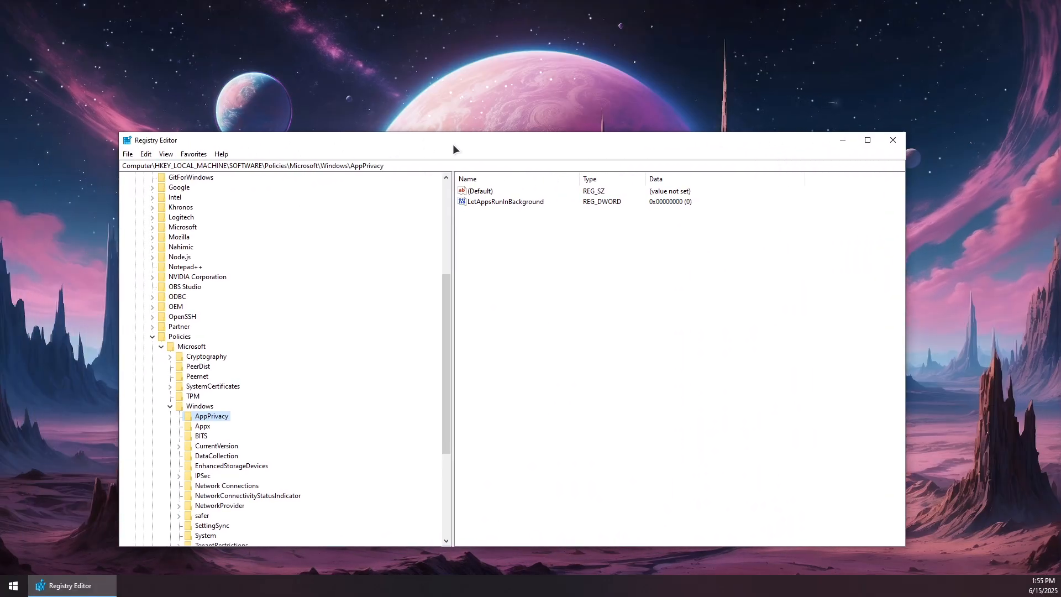
double_click(452, 144)
click(566, 66)
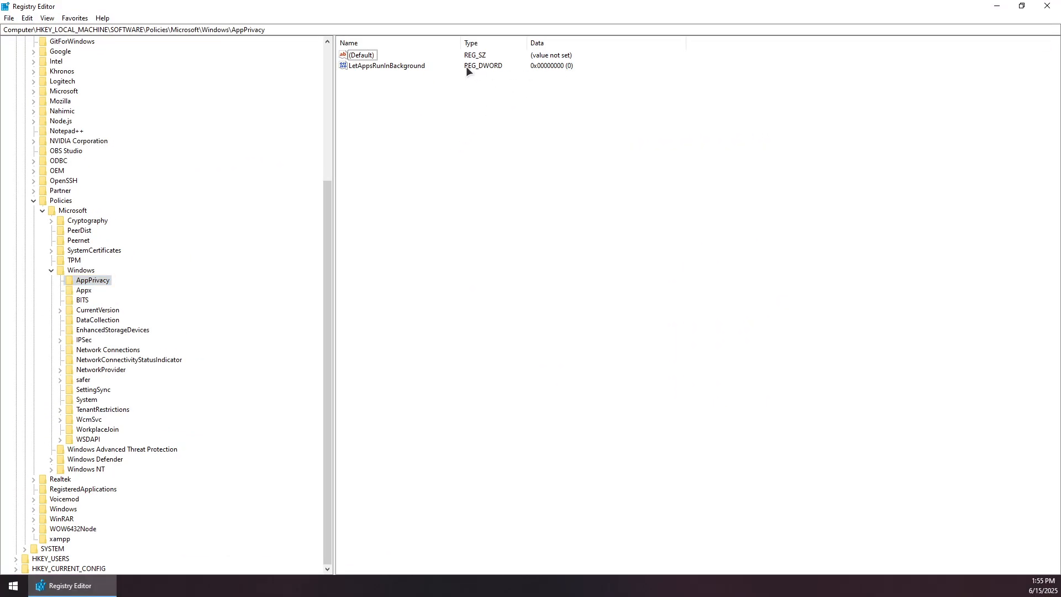
double_click(407, 65)
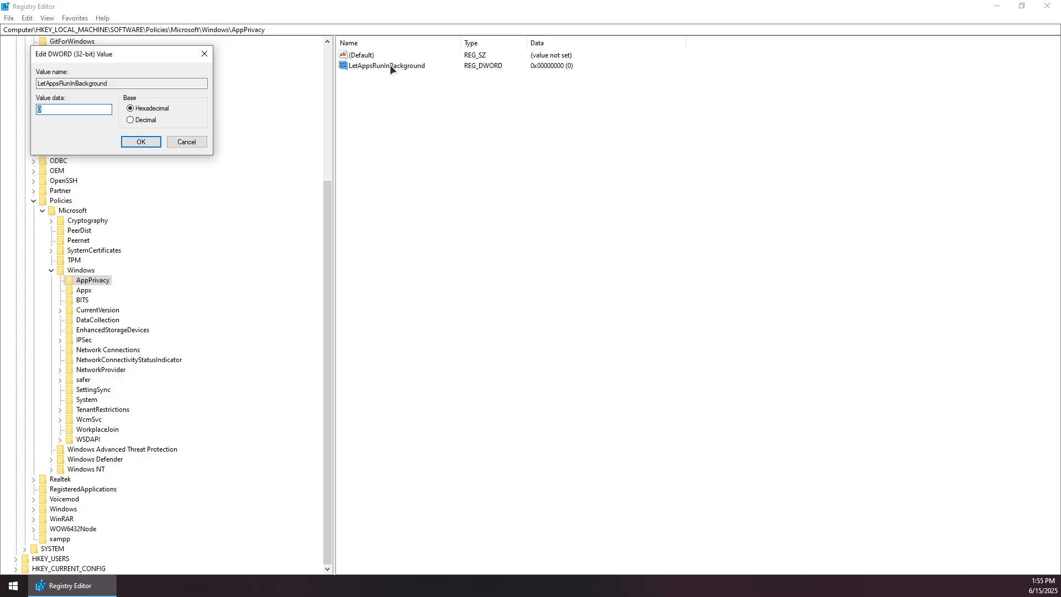
drag(117, 52, 317, 67)
click(345, 124)
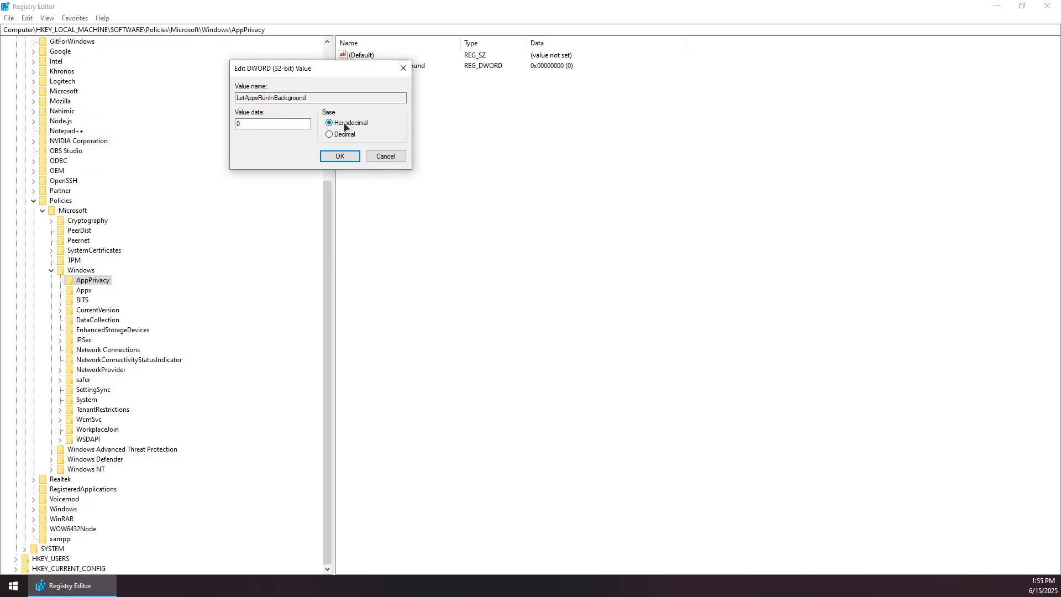
double_click(264, 124)
click(350, 158)
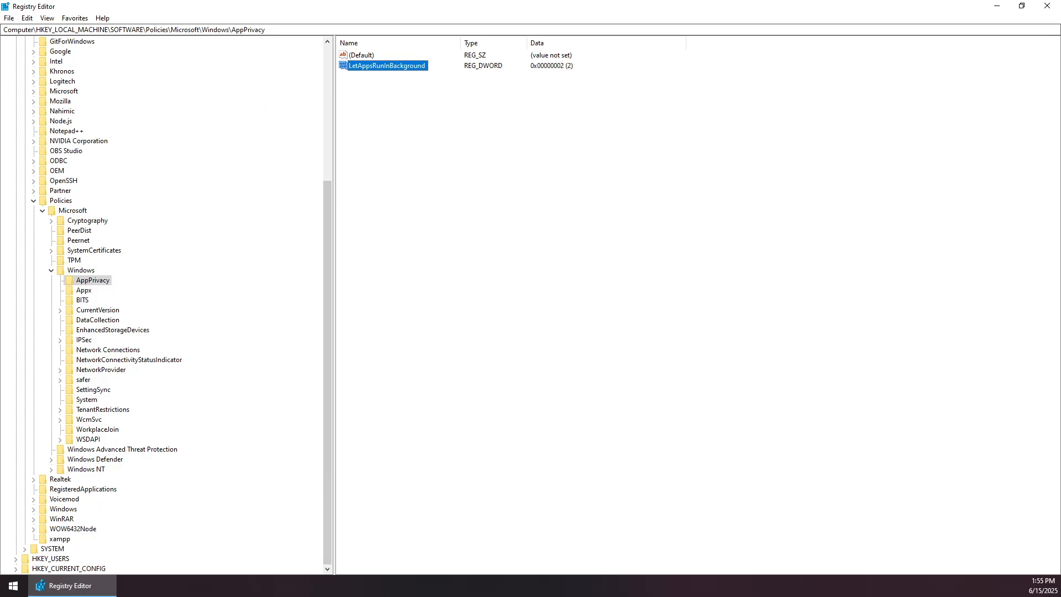
key(alt+F4)
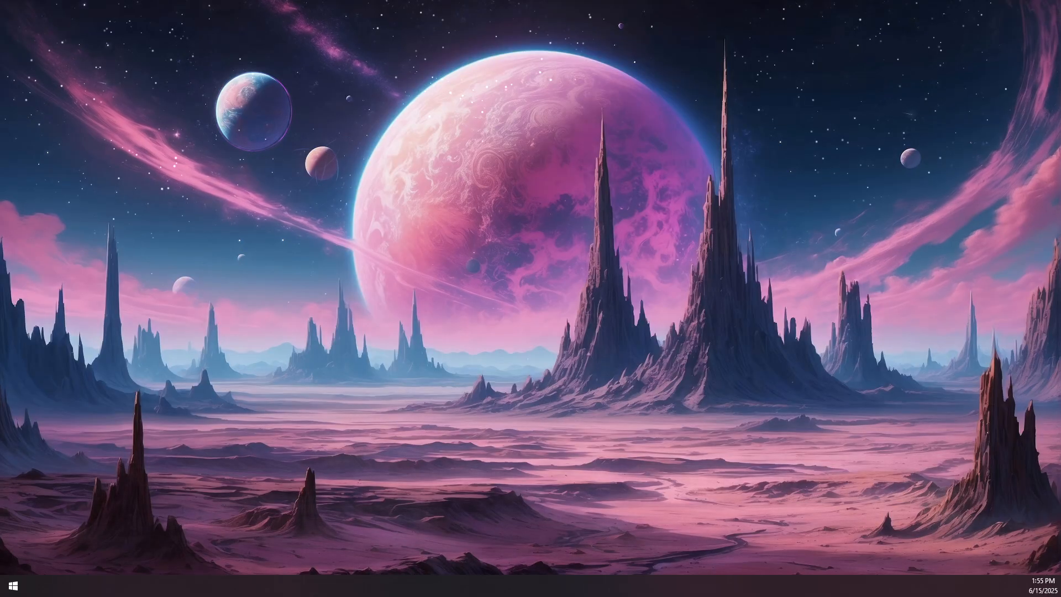